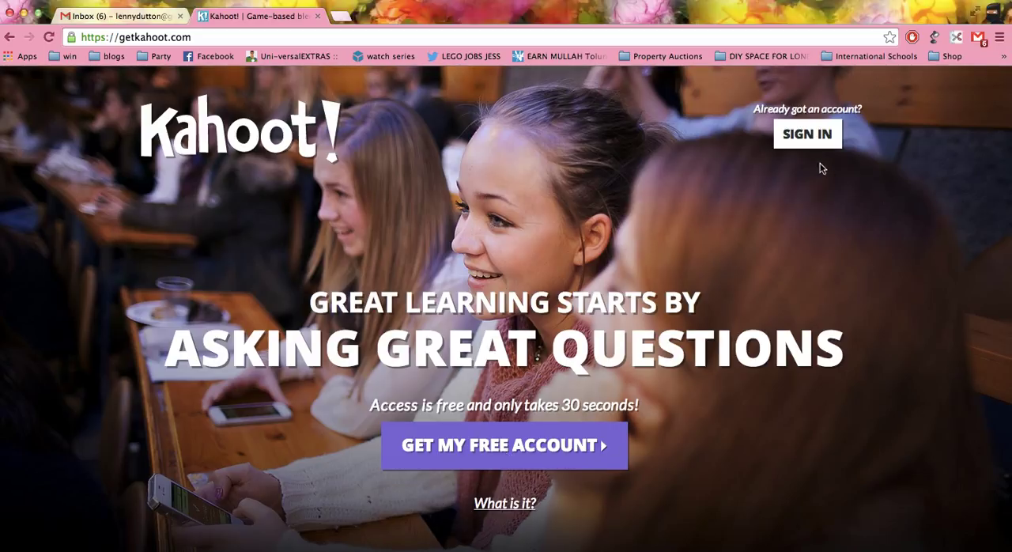
Sign in to the Kahoot account with the account e-mail and password.
{"action": "left_click", "coordinate": [810, 139]}
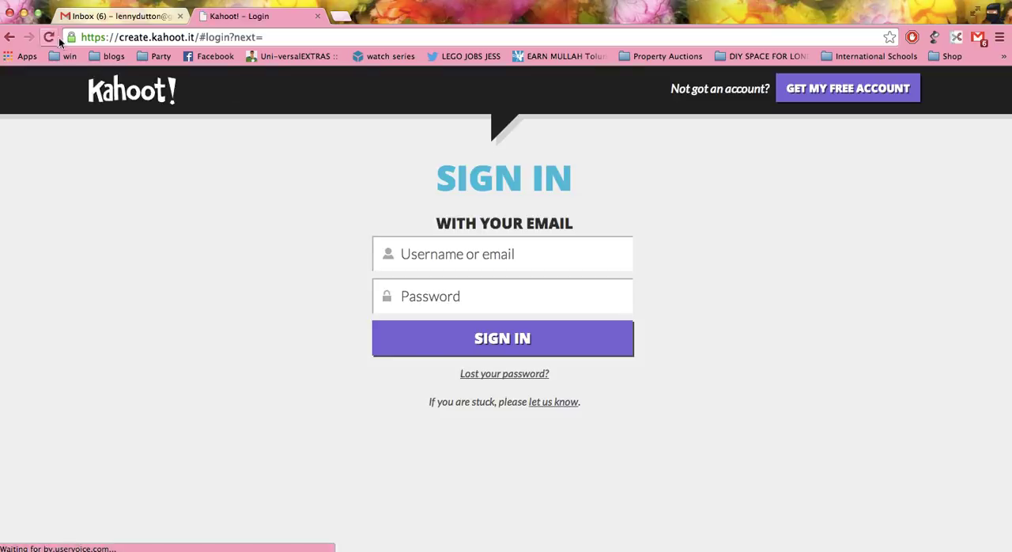
{"action": "left_click", "coordinate": [431, 254]}
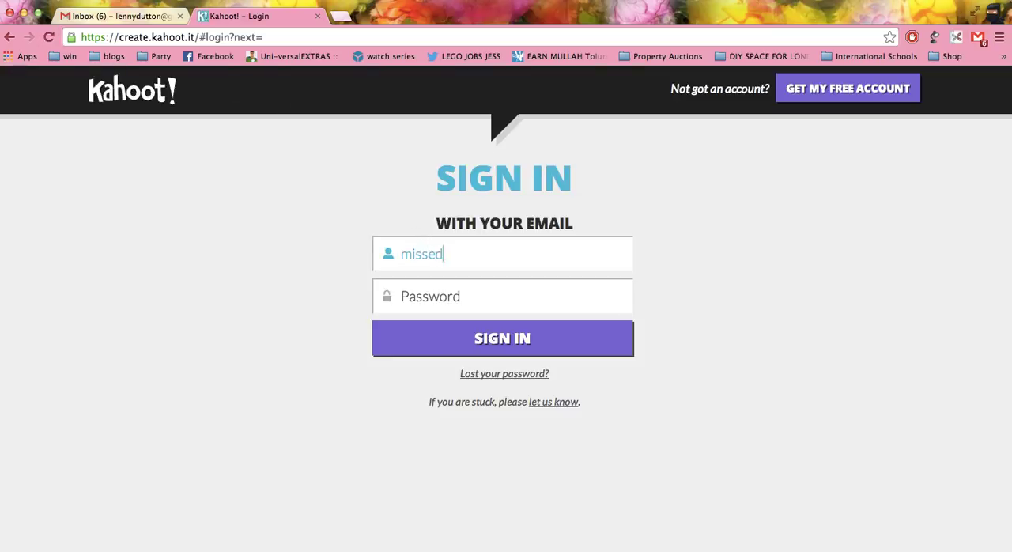
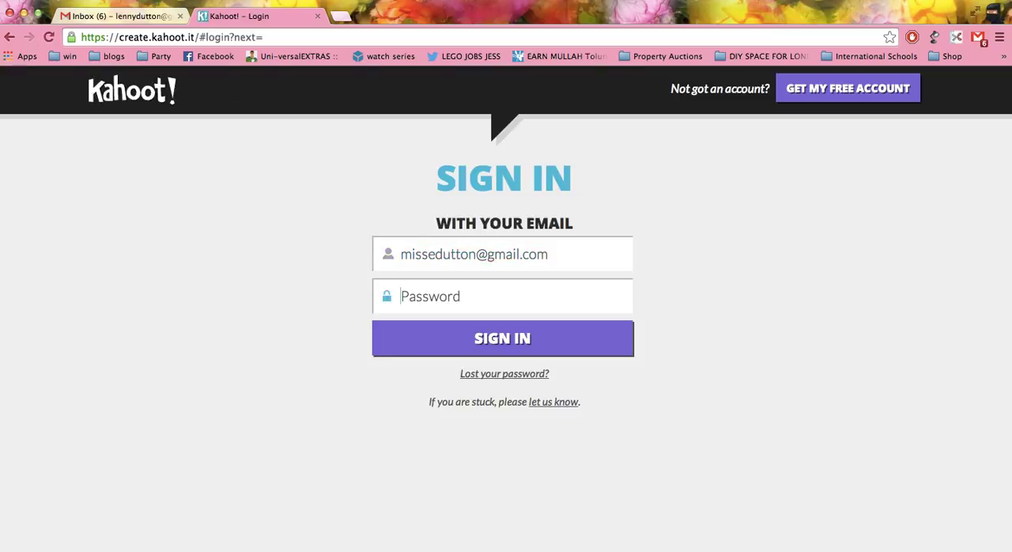
{"action": "key", "text": "Tab"}
{"action": "type", "text": "••••••••"}
{"action": "key", "text": "Return"}
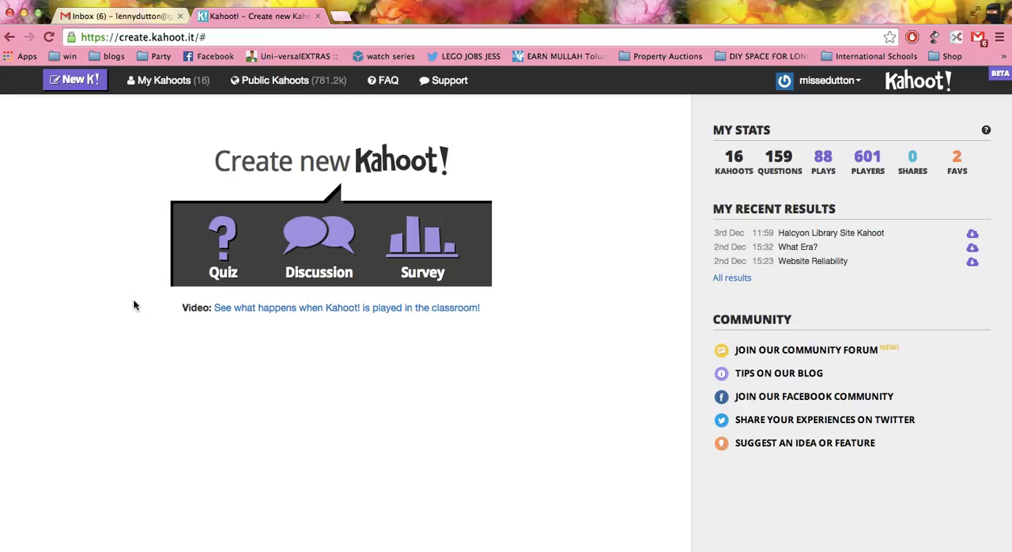
Create a new quiz named "Quiz about me".
{"action": "left_click", "coordinate": [221, 230]}
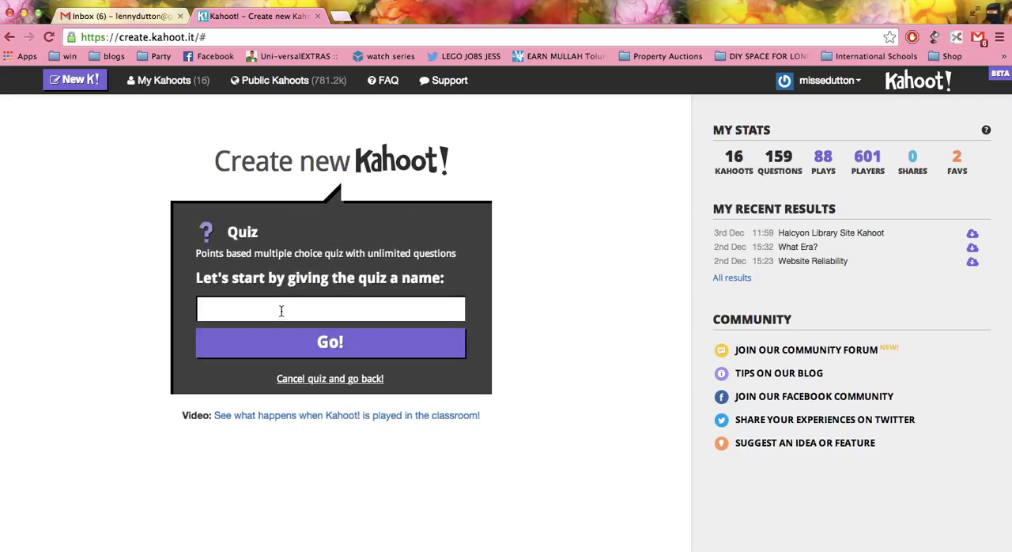
{"action": "type", "text": "Quiz about me"}
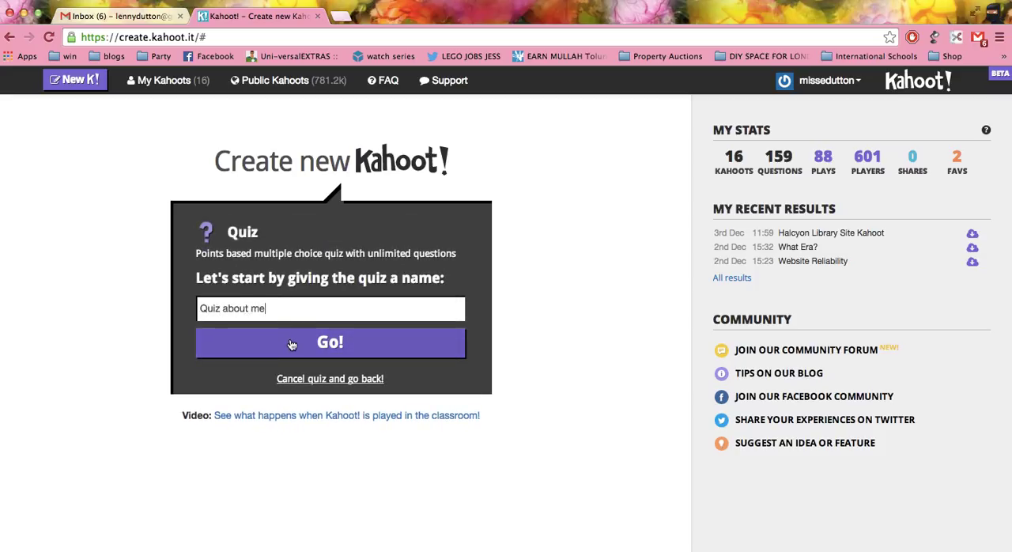
{"action": "left_click", "coordinate": [292, 343]}
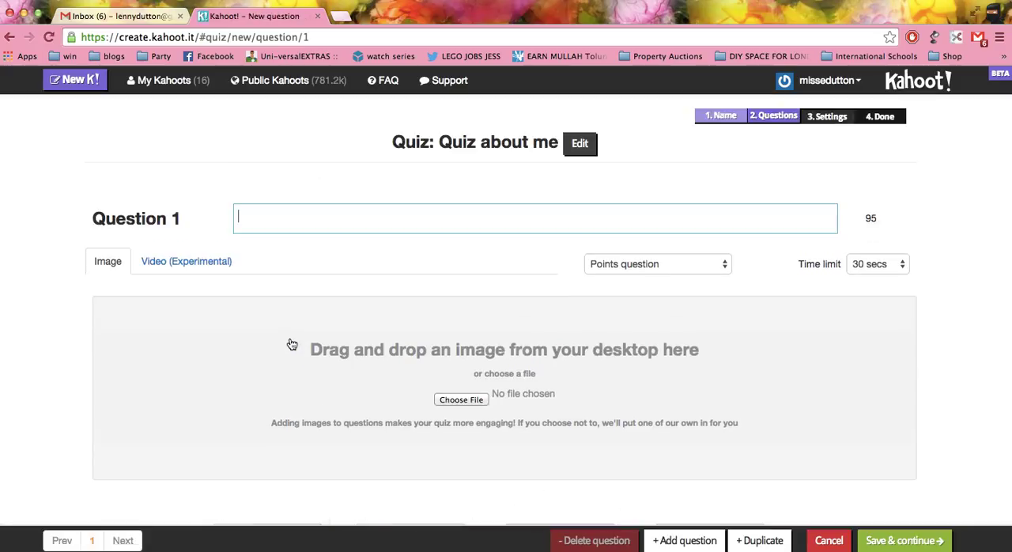
Enter "My name is" as the text of Question 1.
{"action": "type", "text": "MY name is"}
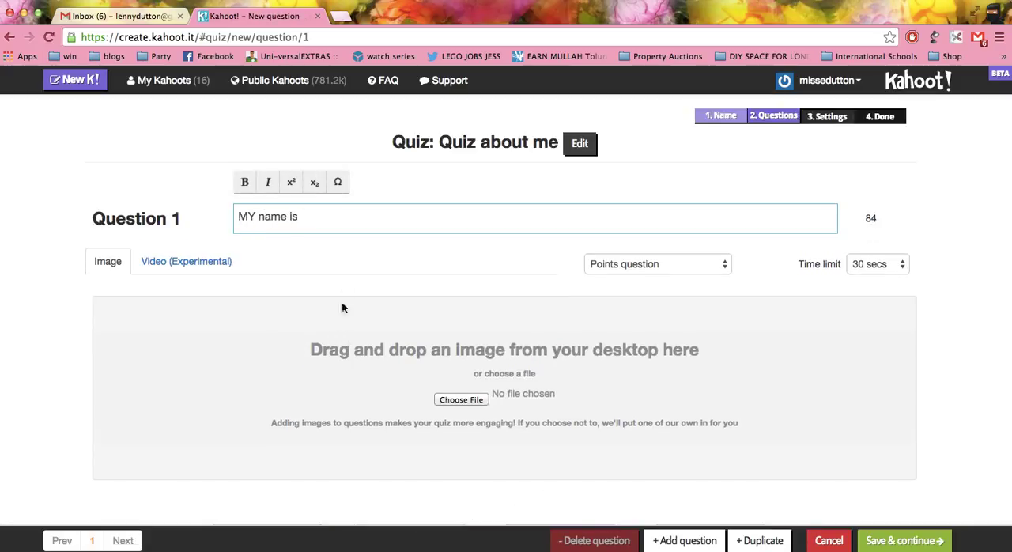
{"action": "left_click", "coordinate": [255, 217]}
{"action": "key", "text": "BackSpace"}
{"action": "type", "text": "y"}
Fill in the four answers of Question 1 with different first names, mark Answer 1 as correct and save the question.
{"action": "scroll", "coordinate": [506, 324], "scroll_direction": "down", "scroll_amount": 3}
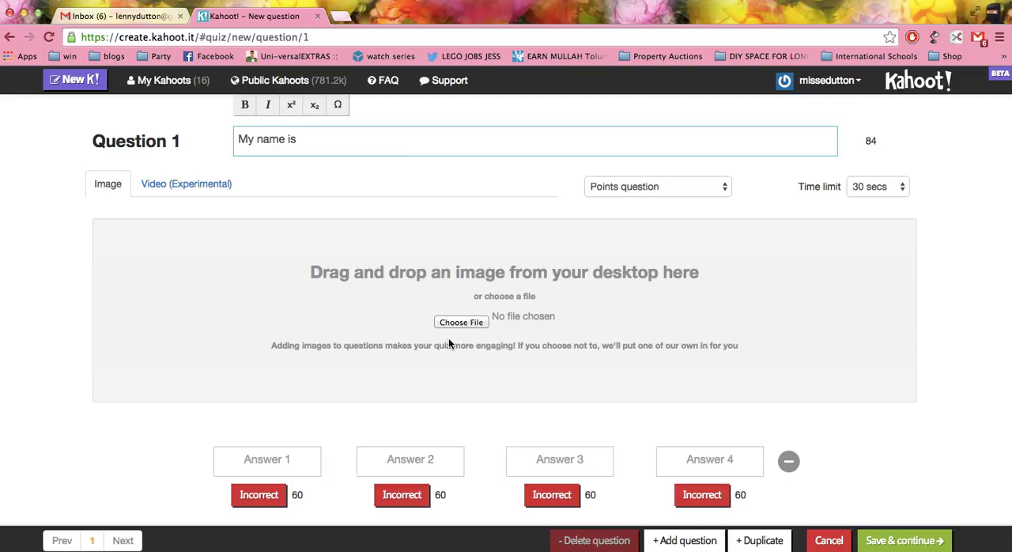
{"action": "left_click", "coordinate": [287, 458]}
{"action": "type", "text": "Lenny"}
{"action": "left_click", "coordinate": [393, 468]}
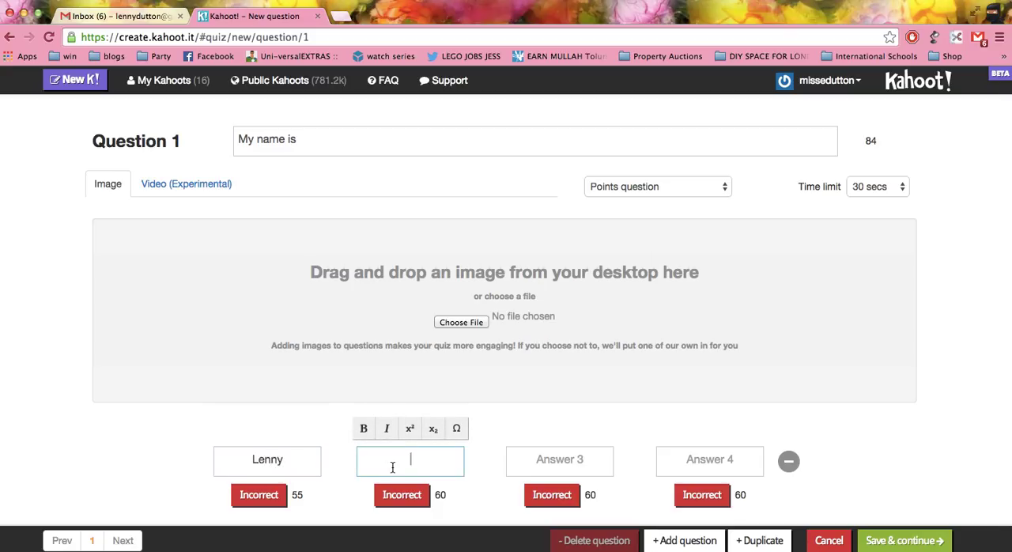
{"action": "type", "text": "Luna"}
{"action": "left_click", "coordinate": [506, 464]}
{"action": "type", "text": "Lena"}
{"action": "left_click", "coordinate": [677, 459]}
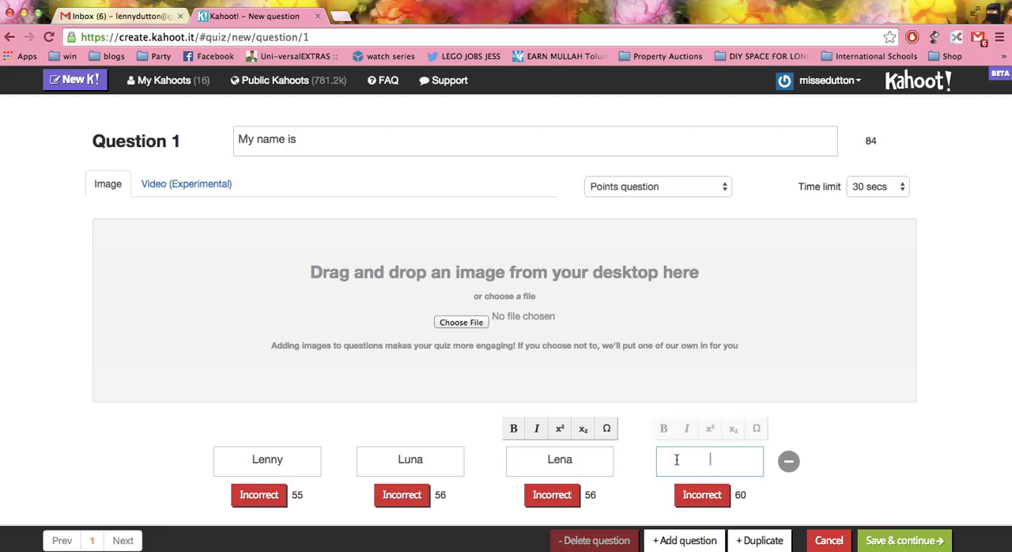
{"action": "type", "text": "Leila"}
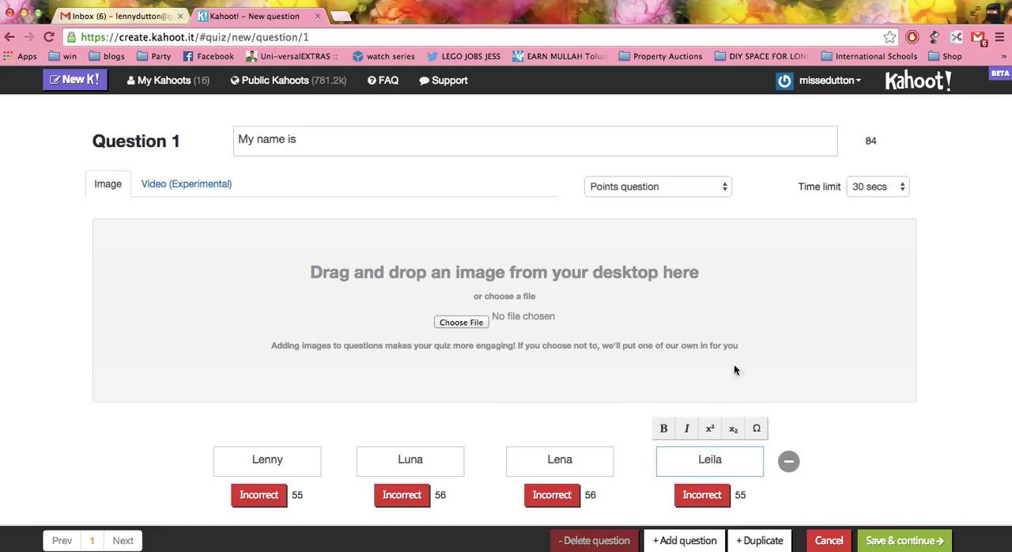
{"action": "left_click", "coordinate": [258, 494]}
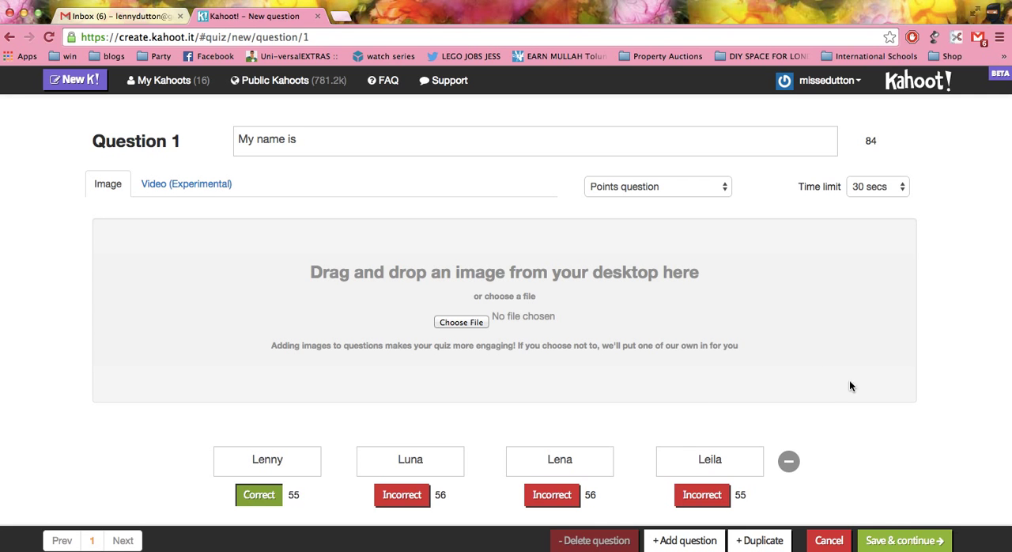
{"action": "left_click", "coordinate": [893, 542]}
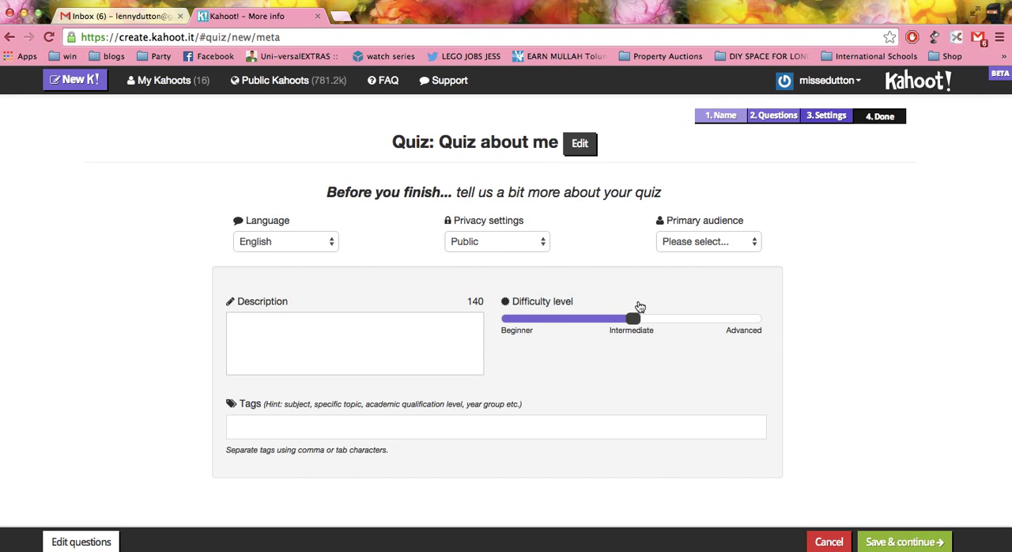
Keep the quiz's privacy setting at Public and set the primary audience to School.
{"action": "left_click", "coordinate": [491, 242]}
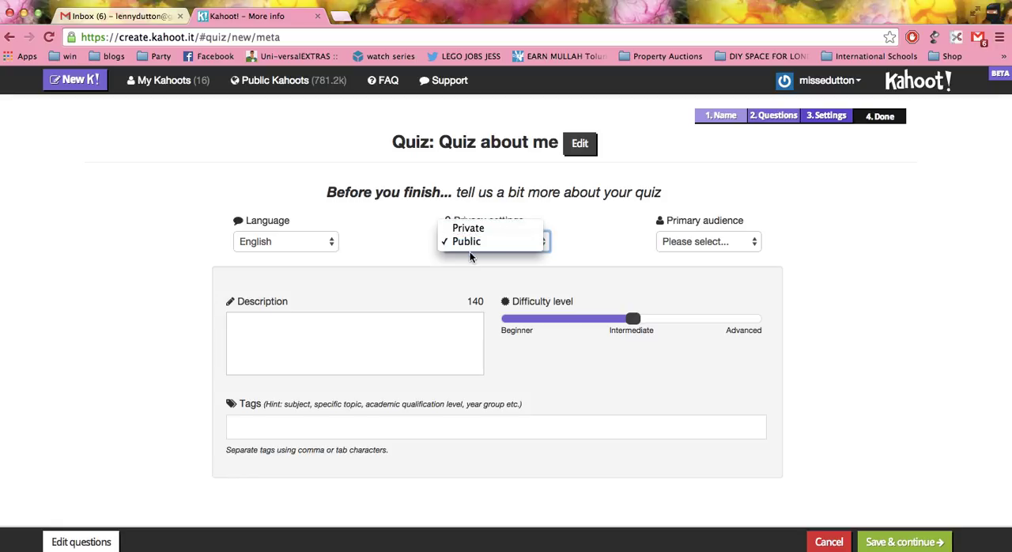
{"action": "left_click", "coordinate": [467, 251]}
{"action": "left_click", "coordinate": [708, 242]}
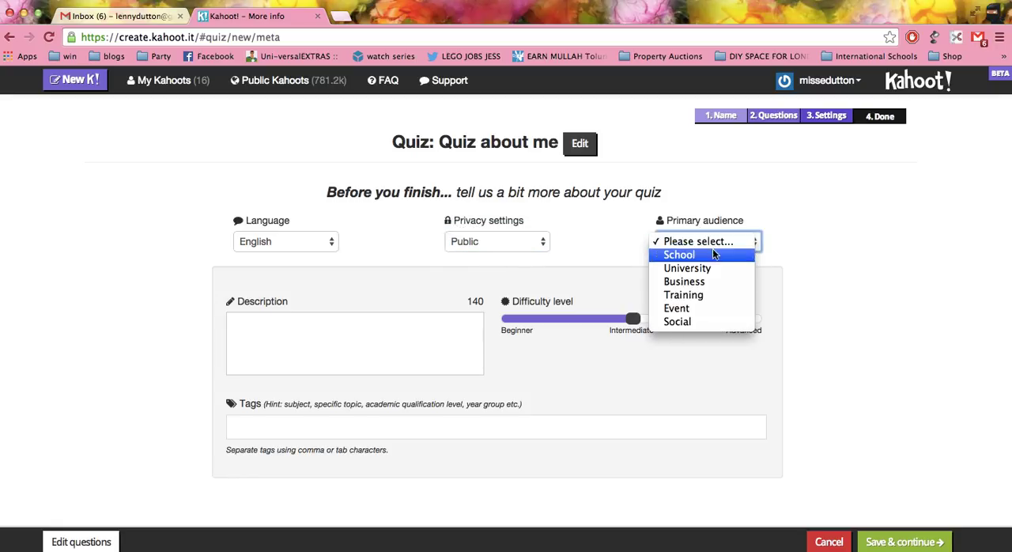
{"action": "left_click", "coordinate": [680, 255]}
Describe the quiz as being about the teacher, leave the tags empty and save the settings.
{"action": "left_click", "coordinate": [378, 349]}
{"action": "type", "text": "a"}
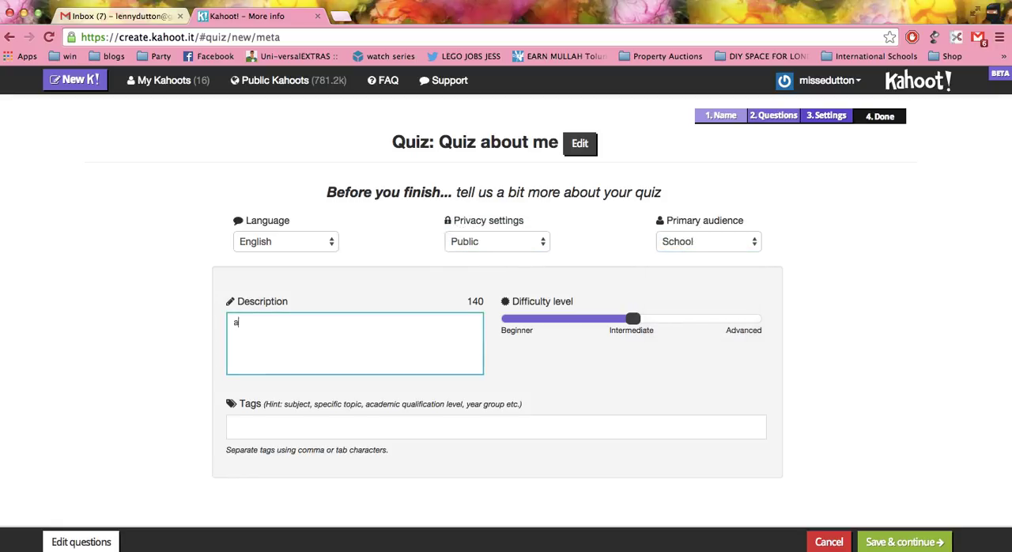
{"action": "type", "text": " quiz about ms dutton"}
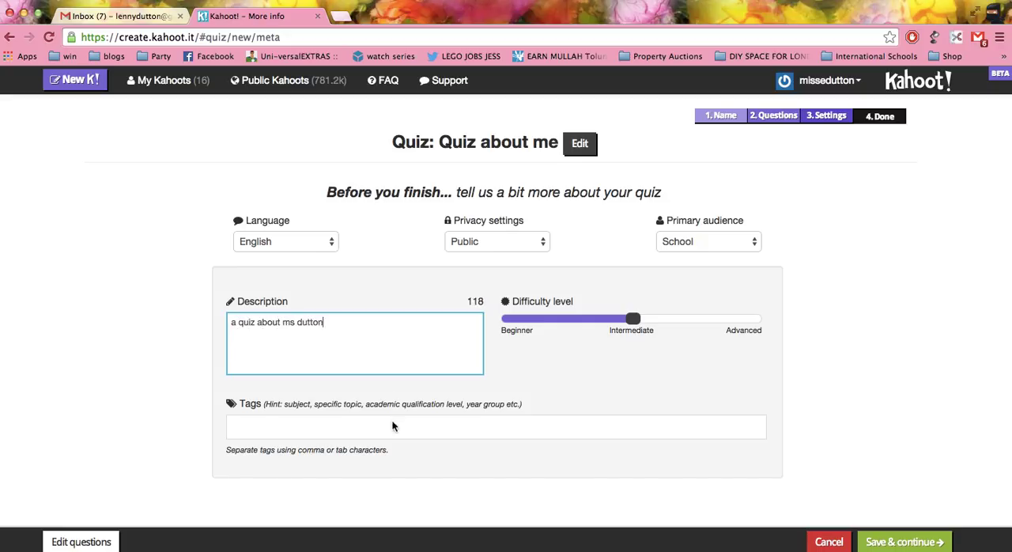
{"action": "left_click", "coordinate": [387, 427]}
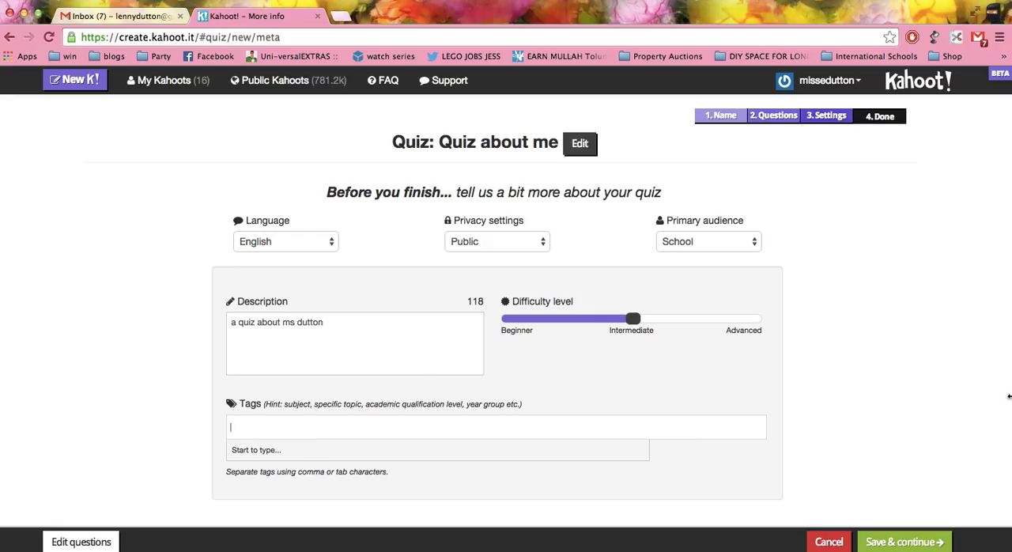
{"action": "left_click", "coordinate": [941, 541]}
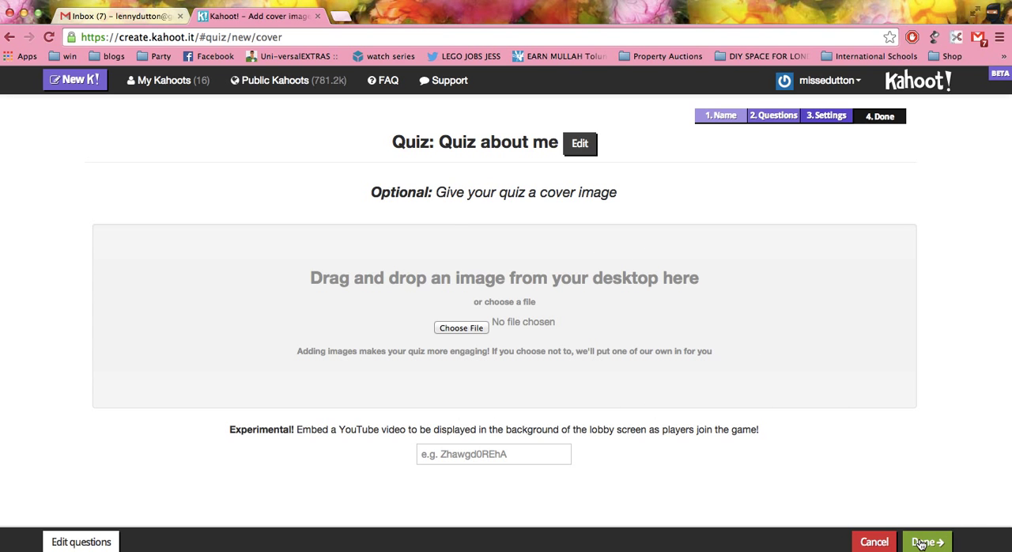
Exit the new quiz without saving and open the private three-question quiz about the teacher from My Kahoots for editing.
{"action": "left_click", "coordinate": [182, 83]}
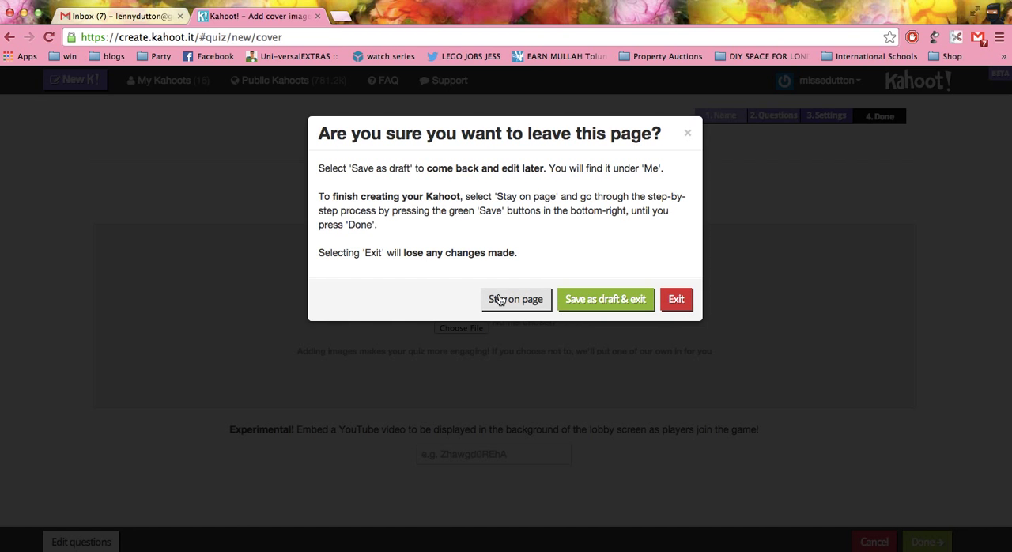
{"action": "left_click", "coordinate": [676, 299]}
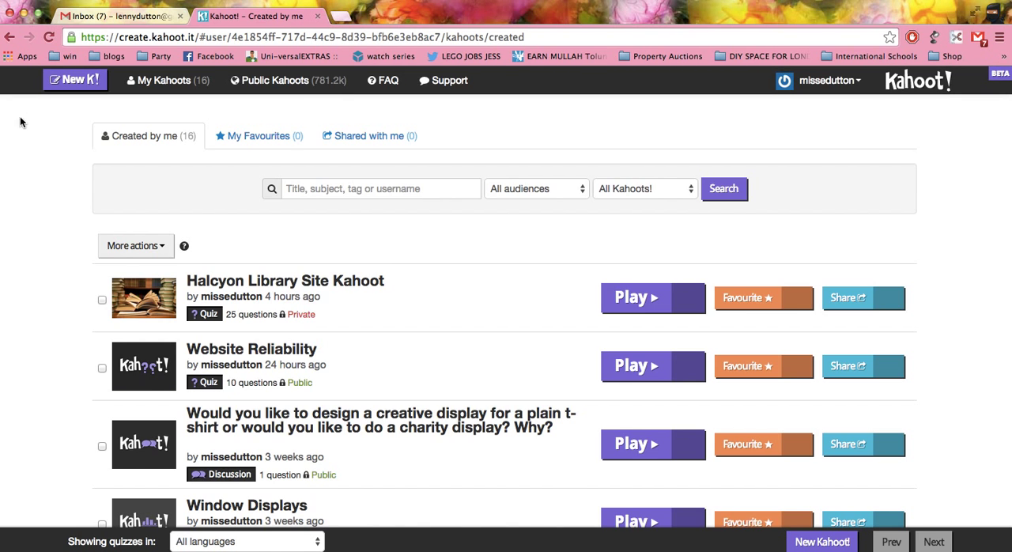
{"action": "scroll", "coordinate": [395, 310], "scroll_direction": "down", "scroll_amount": 5}
{"action": "scroll", "coordinate": [395, 304], "scroll_direction": "down", "scroll_amount": 15}
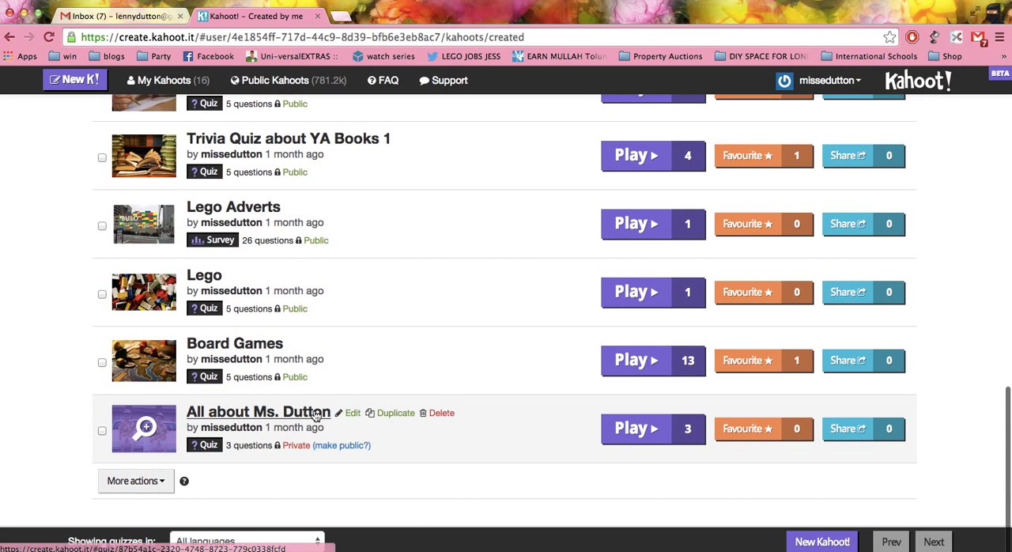
{"action": "left_click", "coordinate": [350, 412]}
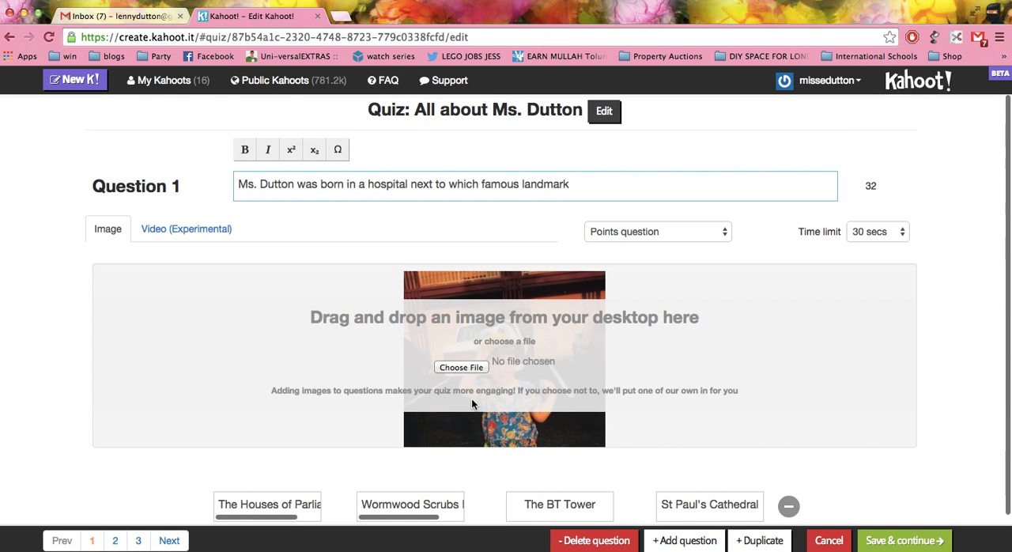
Review Question 1 and save the existing quiz through question order, settings and cover image without making changes.
{"action": "scroll", "coordinate": [473, 397], "scroll_direction": "down", "scroll_amount": 2}
{"action": "scroll", "coordinate": [589, 353], "scroll_direction": "down", "scroll_amount": 2}
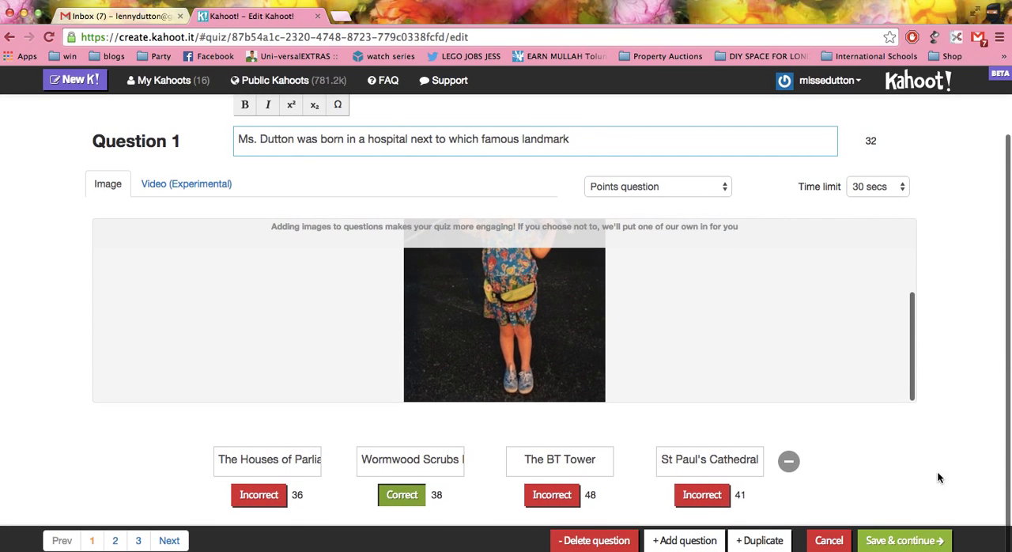
{"action": "left_click", "coordinate": [901, 537]}
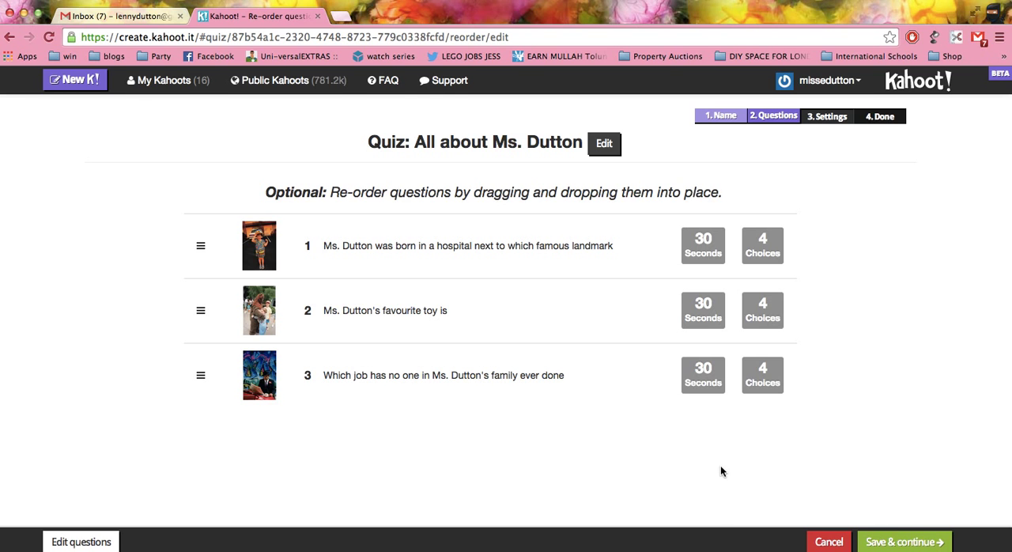
{"action": "left_click", "coordinate": [893, 543]}
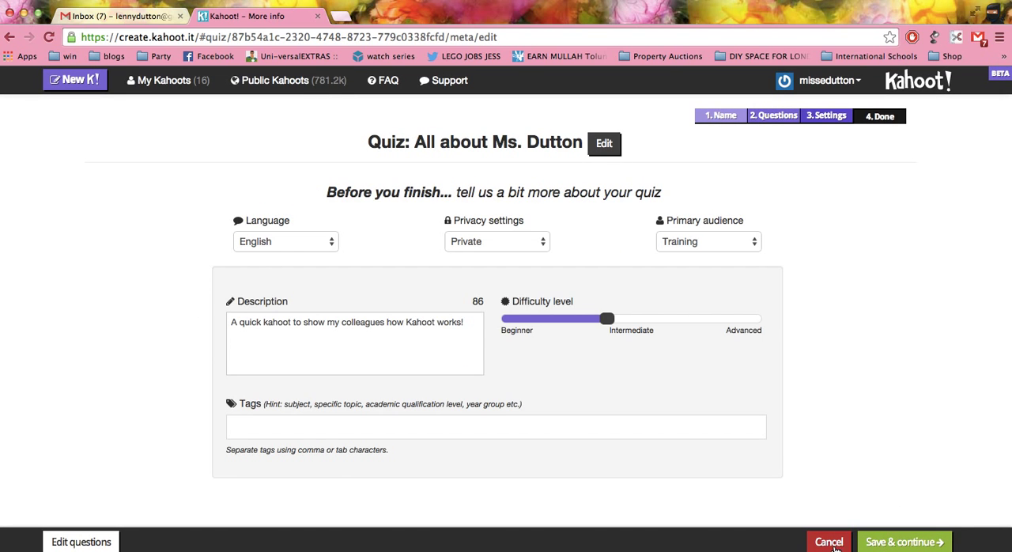
{"action": "left_click", "coordinate": [890, 544]}
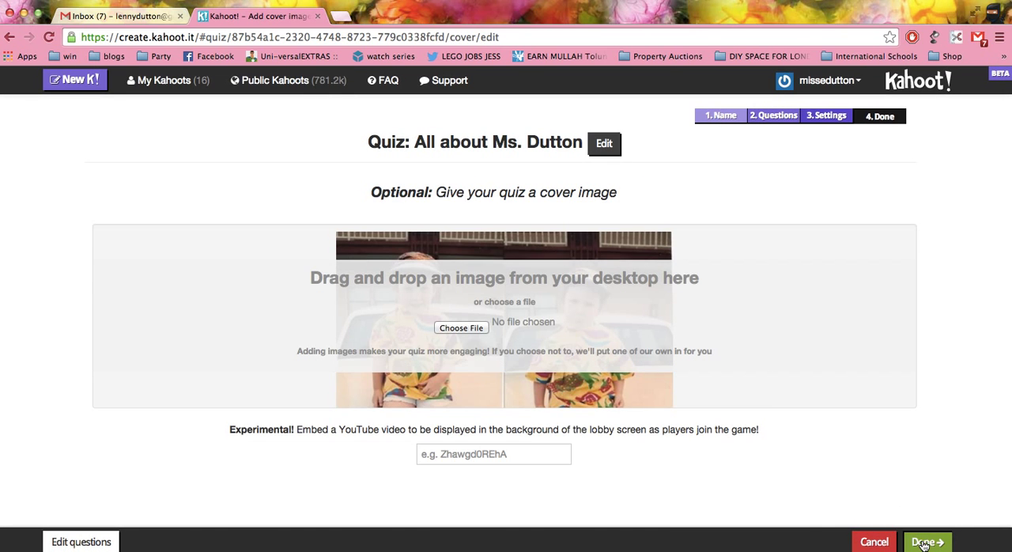
{"action": "left_click", "coordinate": [909, 541]}
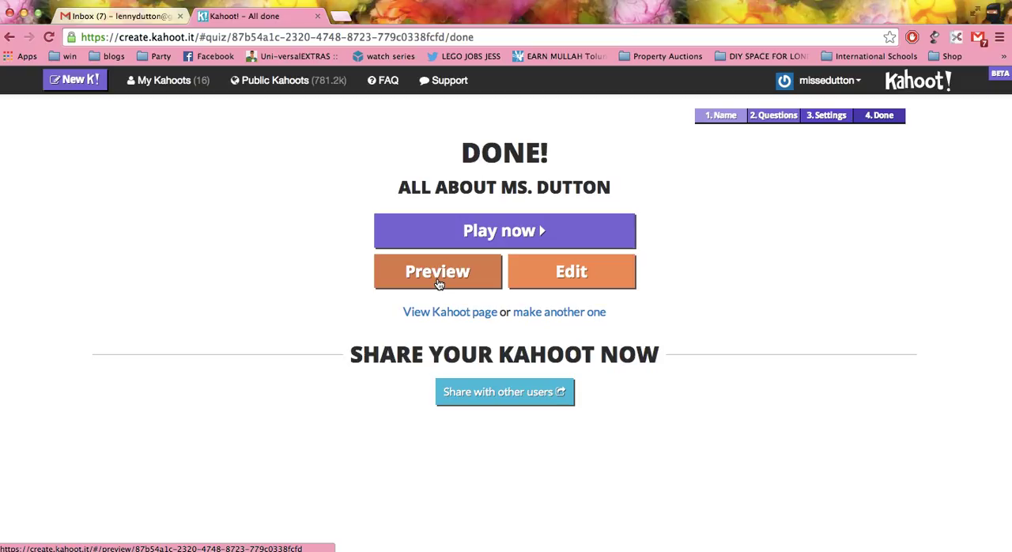
Preview the finished quiz and launch it with randomised question order and lobby music turned on.
{"action": "left_click", "coordinate": [438, 282]}
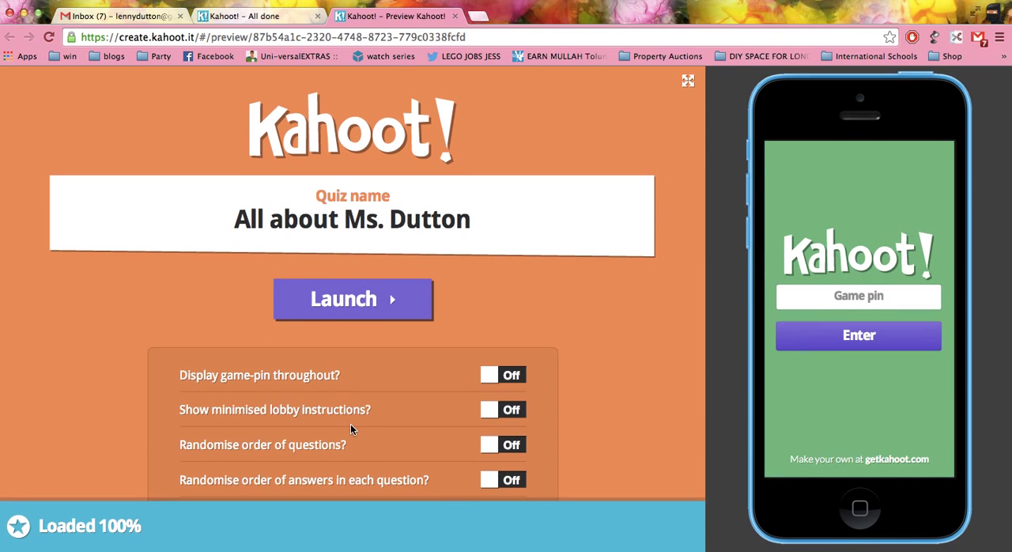
{"action": "left_click", "coordinate": [504, 448]}
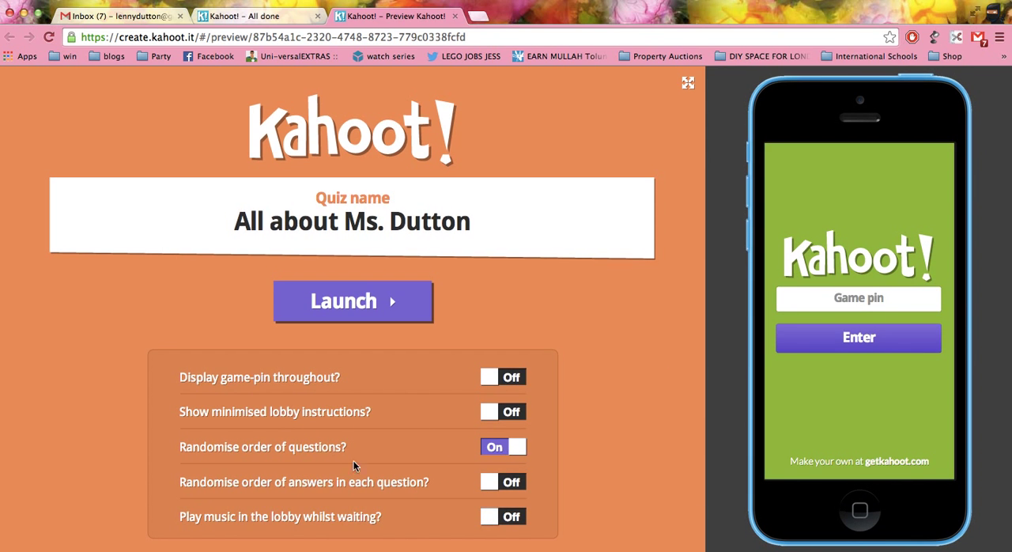
{"action": "left_click", "coordinate": [525, 517]}
{"action": "left_click", "coordinate": [319, 311]}
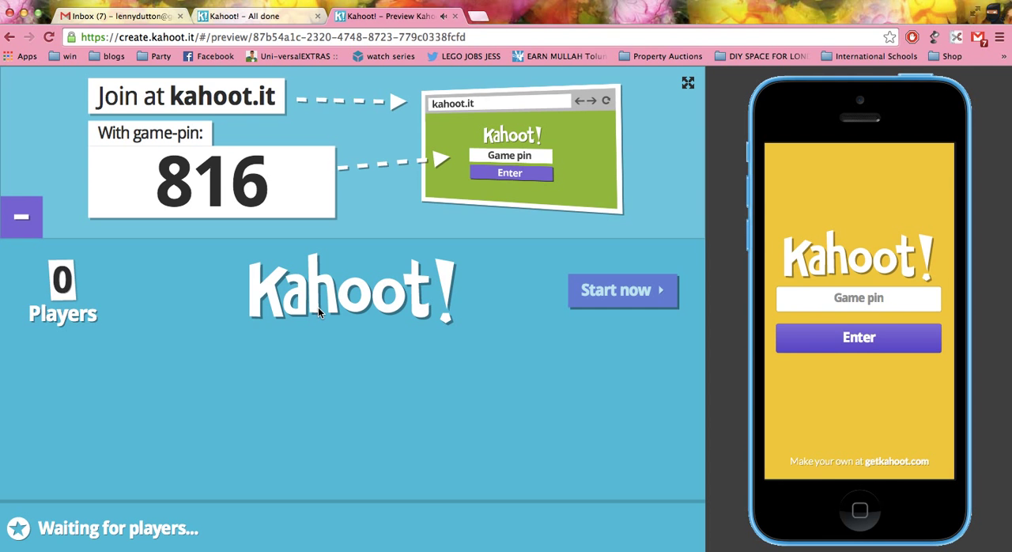
Join the game on the preview phone with the displayed game PIN and the player's first name as nickname.
{"action": "left_click", "coordinate": [832, 292]}
{"action": "type", "text": "816"}
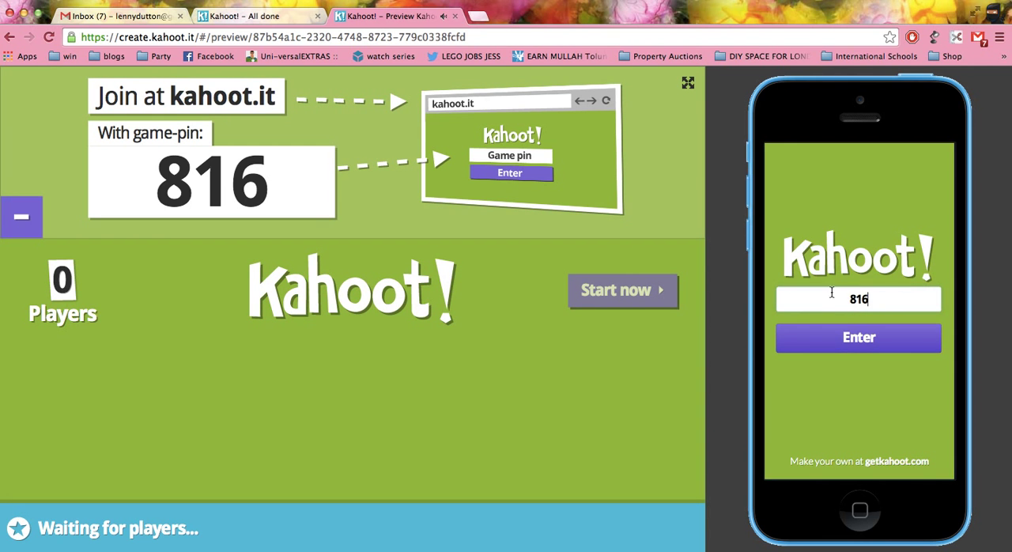
{"action": "left_click", "coordinate": [843, 333]}
{"action": "left_click", "coordinate": [837, 299]}
{"action": "type", "text": "lenny"}
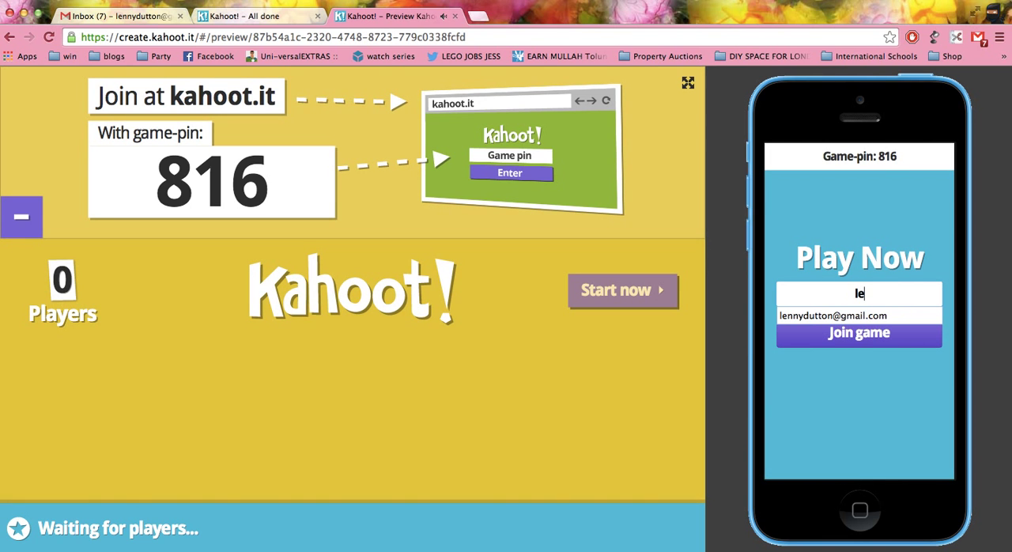
{"action": "left_click", "coordinate": [845, 335]}
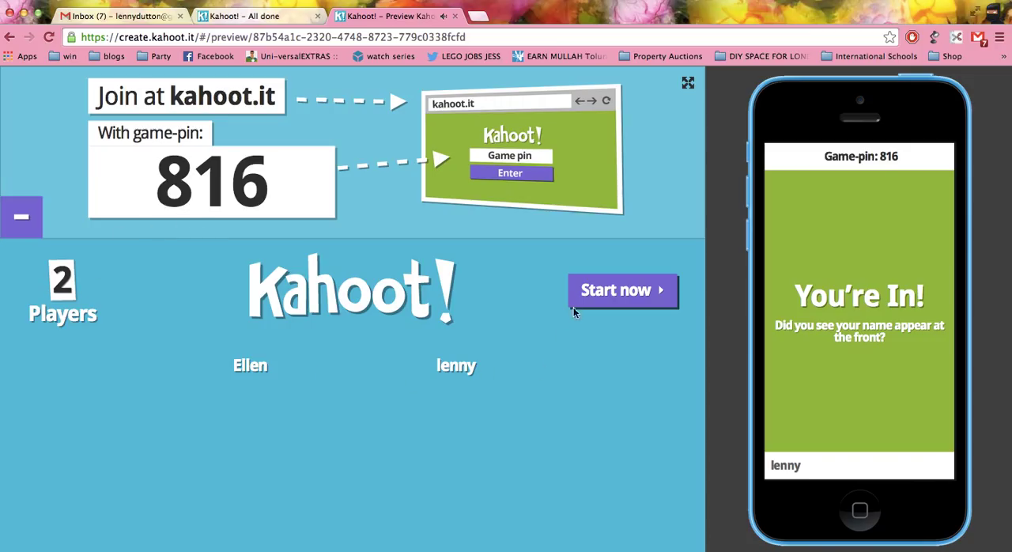
Start the game, answer Question 1 with Nurse on the preview phone, and show the scoreboard.
{"action": "left_click", "coordinate": [595, 297]}
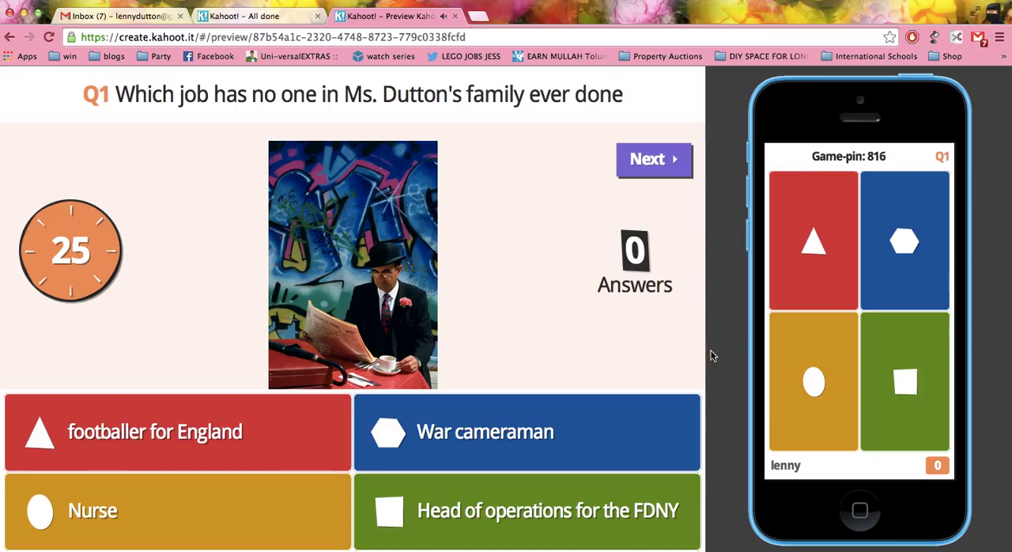
{"action": "left_click", "coordinate": [805, 357]}
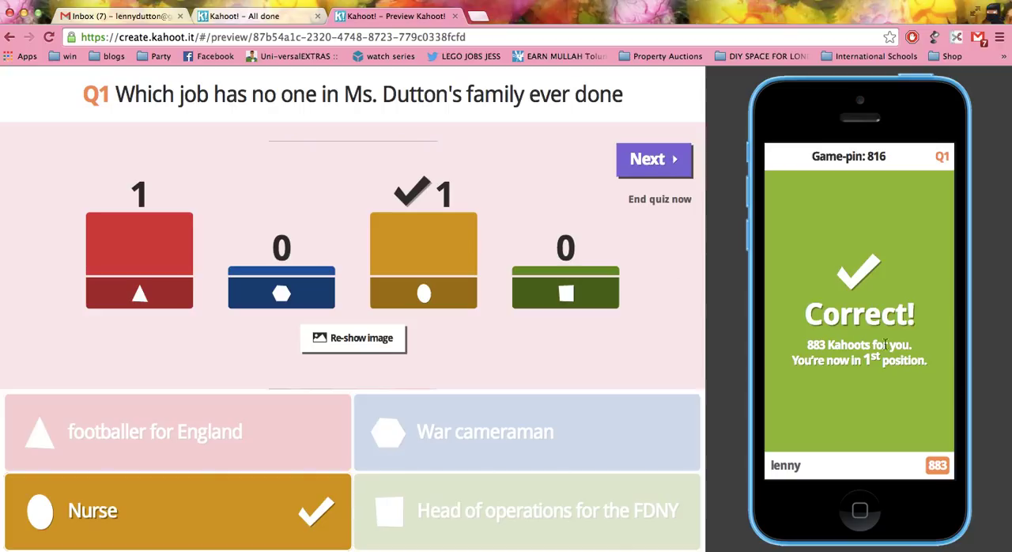
{"action": "left_click", "coordinate": [679, 170]}
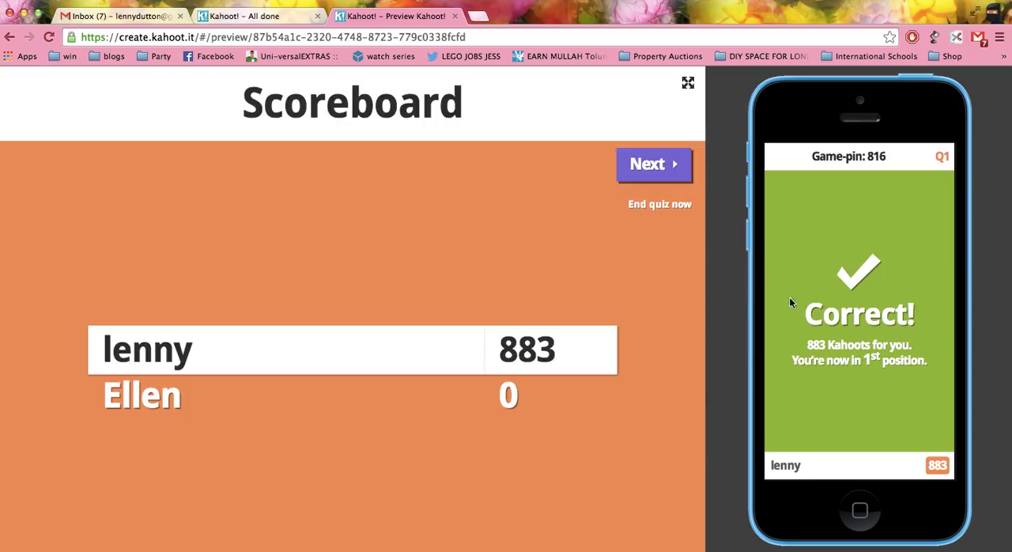
Continue to Question 2, answer The BT Tower on the preview phone, and show the scoreboard.
{"action": "left_click", "coordinate": [633, 163]}
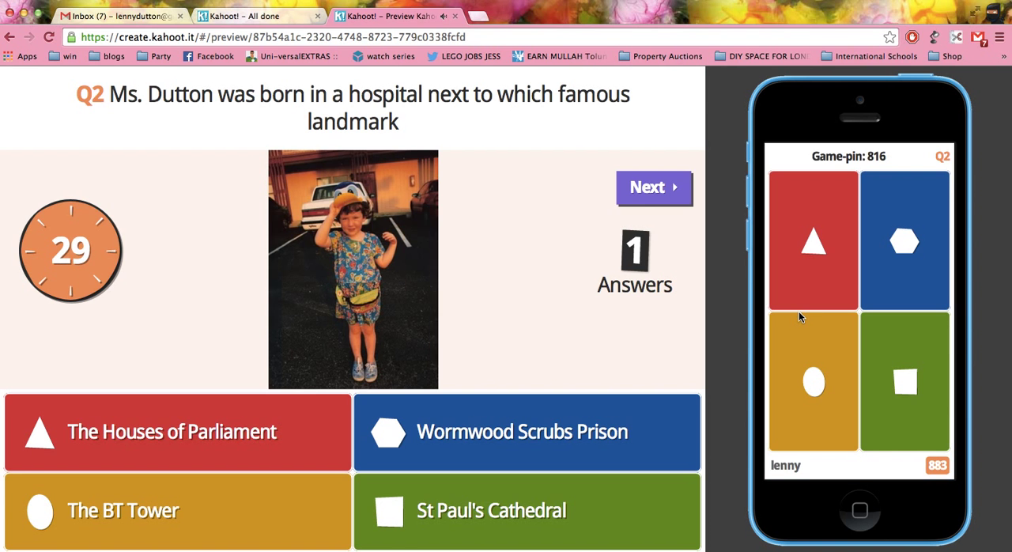
{"action": "left_click", "coordinate": [813, 365]}
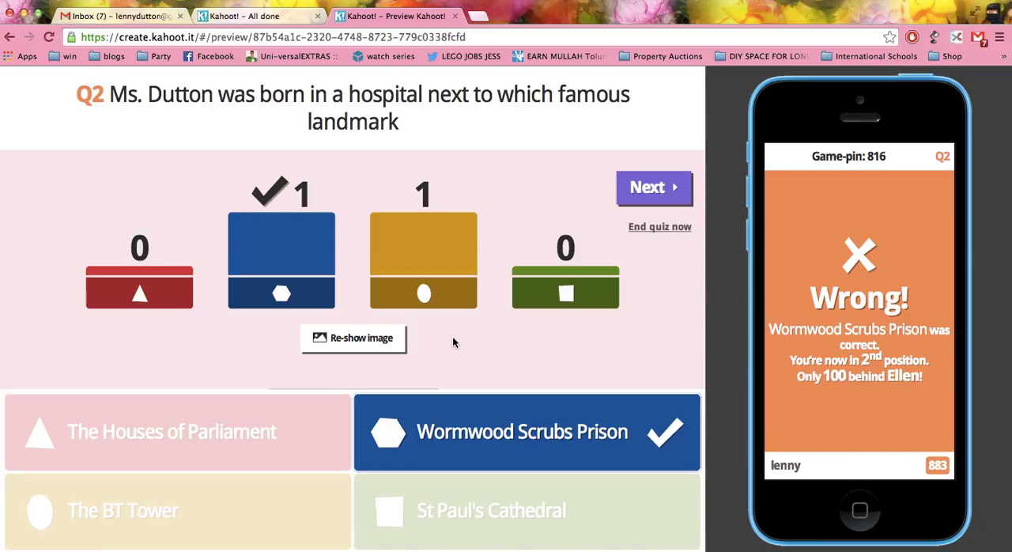
{"action": "left_click", "coordinate": [635, 183]}
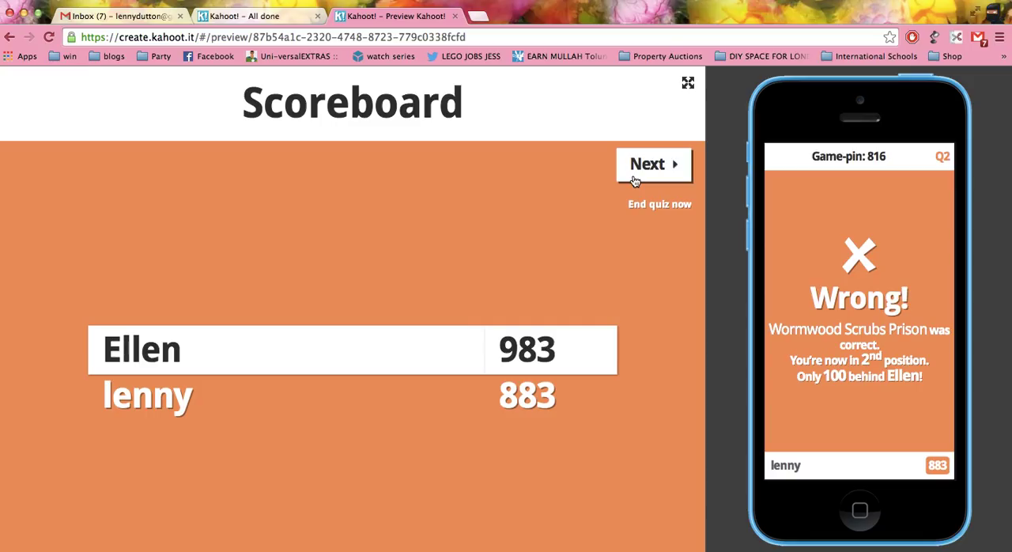
Continue to Question 3, answer Lego on the preview phone, and end the quiz after its scoreboard.
{"action": "left_click", "coordinate": [635, 181]}
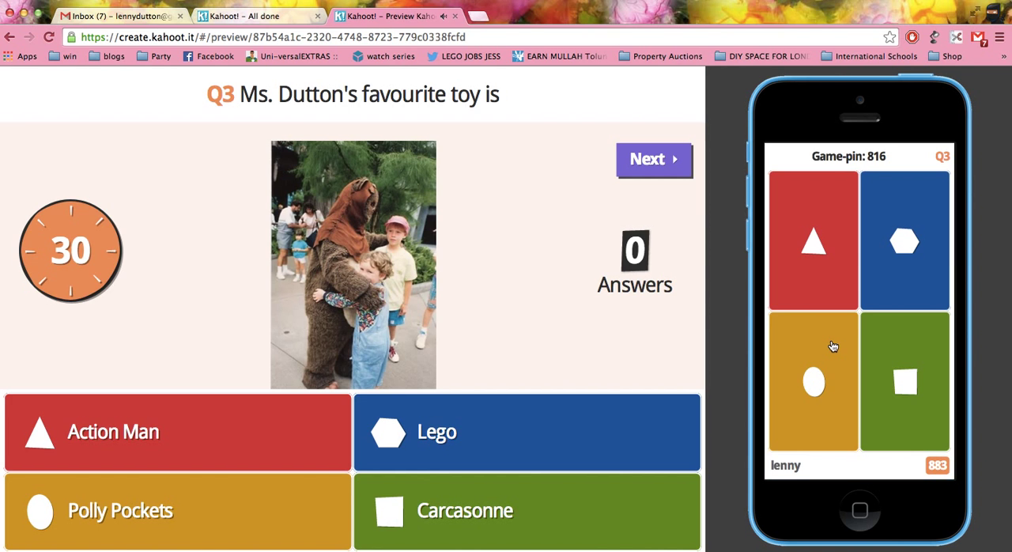
{"action": "left_click", "coordinate": [897, 266]}
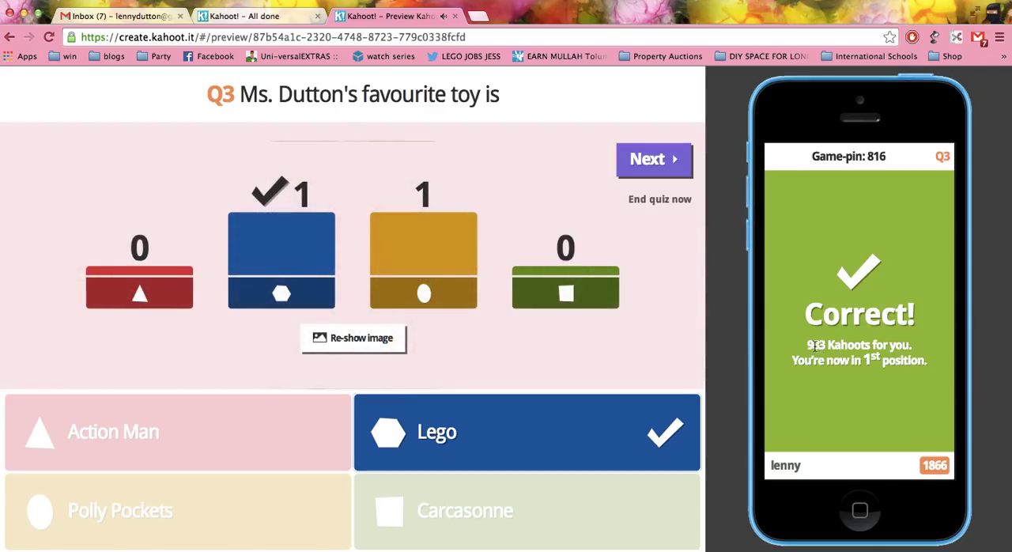
{"action": "left_click", "coordinate": [637, 169]}
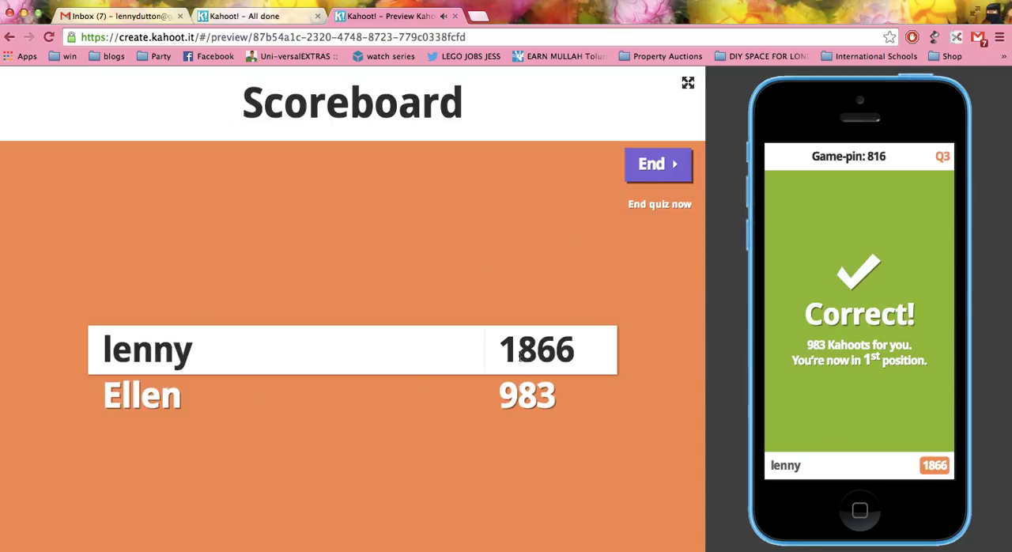
{"action": "left_click", "coordinate": [643, 174]}
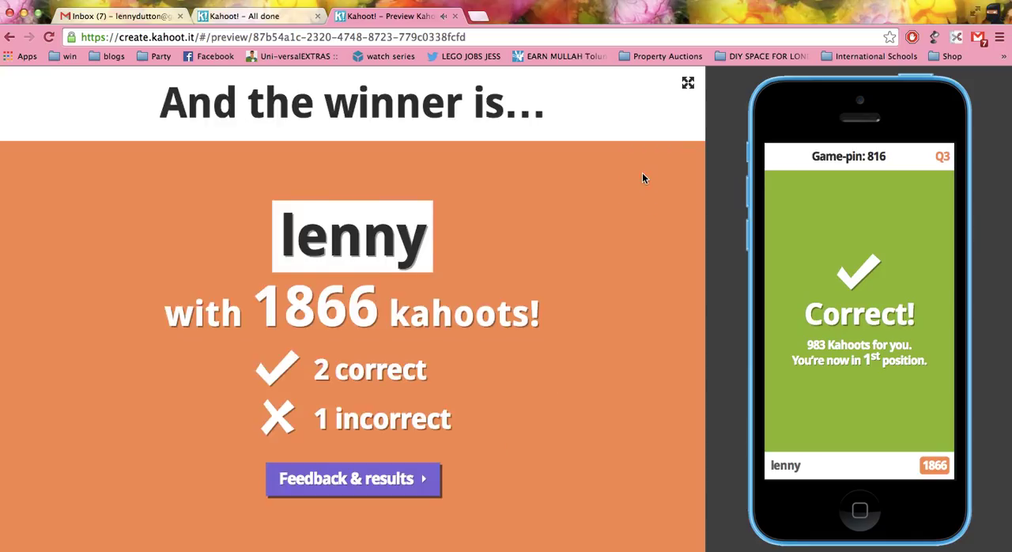
Rate the quiz on the phone with thumbs up for learning and recommendation plus the happy face, and open the final results.
{"action": "left_click", "coordinate": [371, 480]}
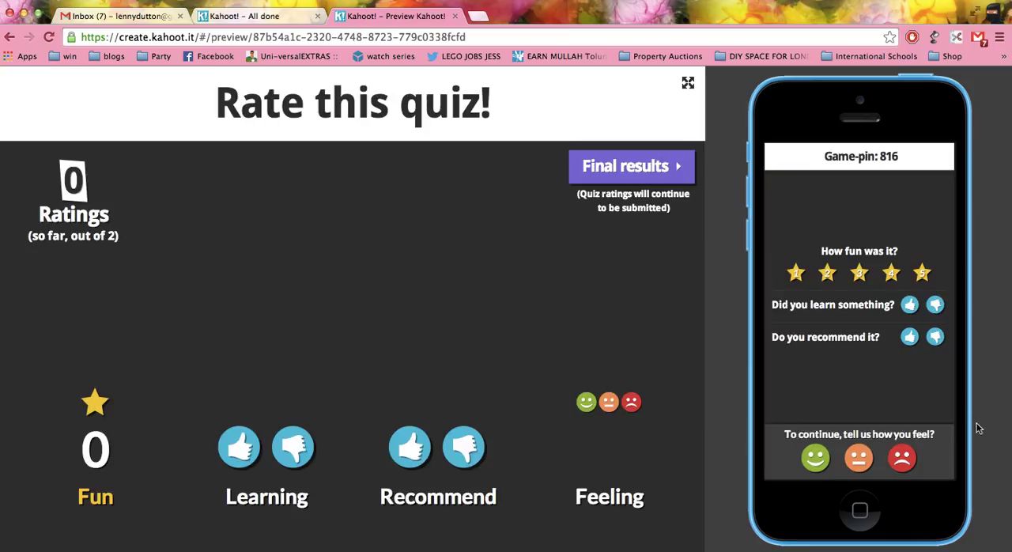
{"action": "left_click", "coordinate": [910, 305]}
{"action": "left_click", "coordinate": [909, 337]}
{"action": "left_click", "coordinate": [816, 466]}
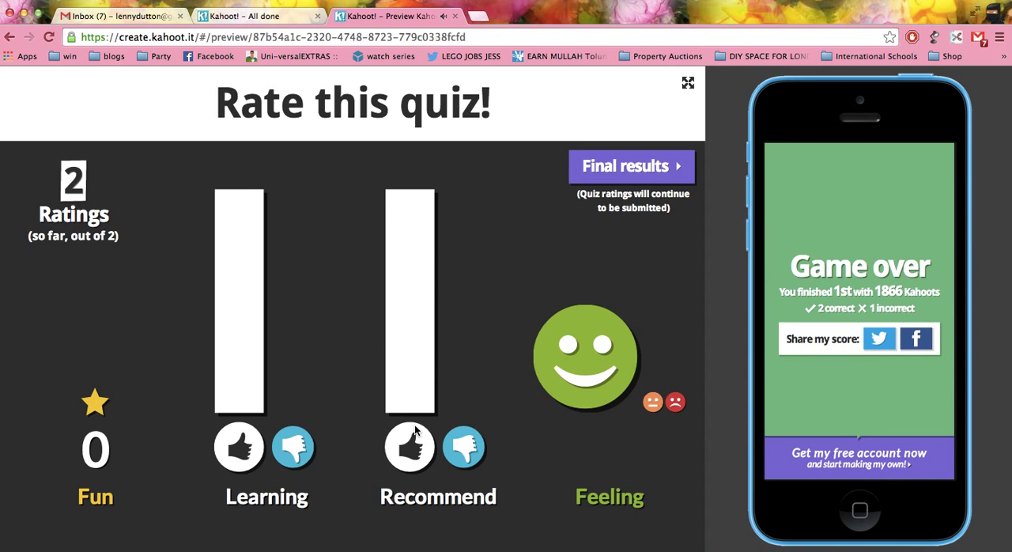
{"action": "left_click", "coordinate": [612, 175]}
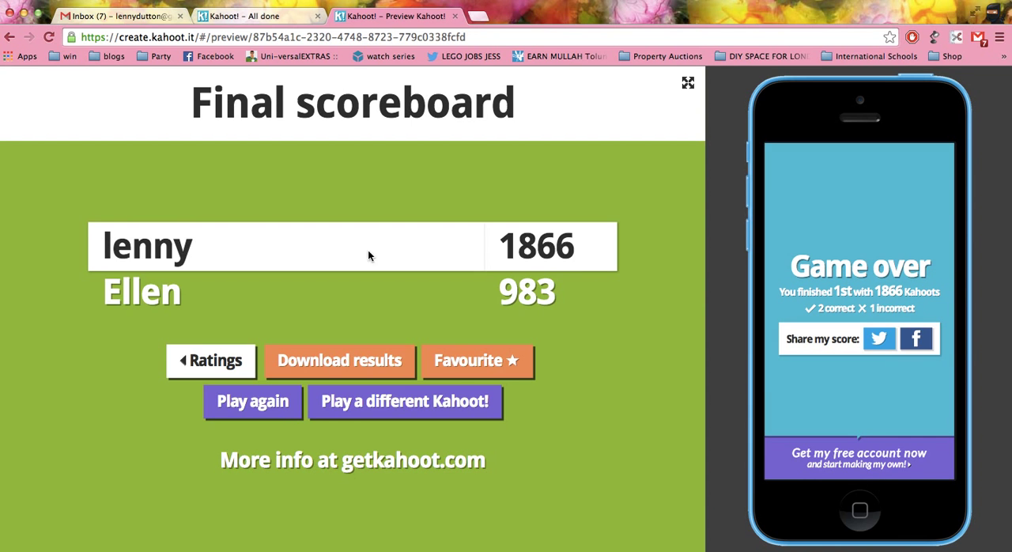
Download the game results, open the .xls file in Numbers, and dismiss the update notice.
{"action": "left_click", "coordinate": [330, 366]}
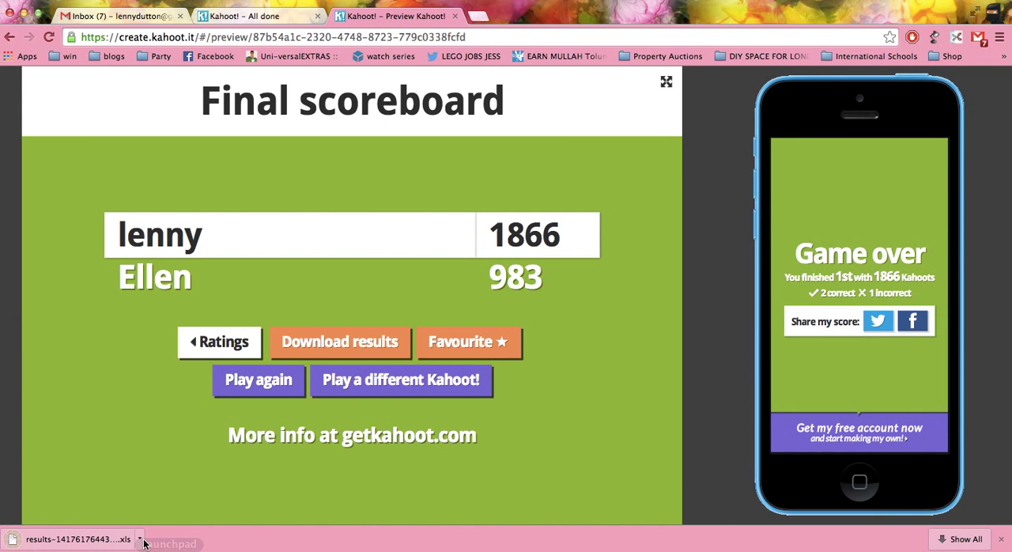
{"action": "left_click", "coordinate": [139, 538]}
{"action": "left_click", "coordinate": [148, 484]}
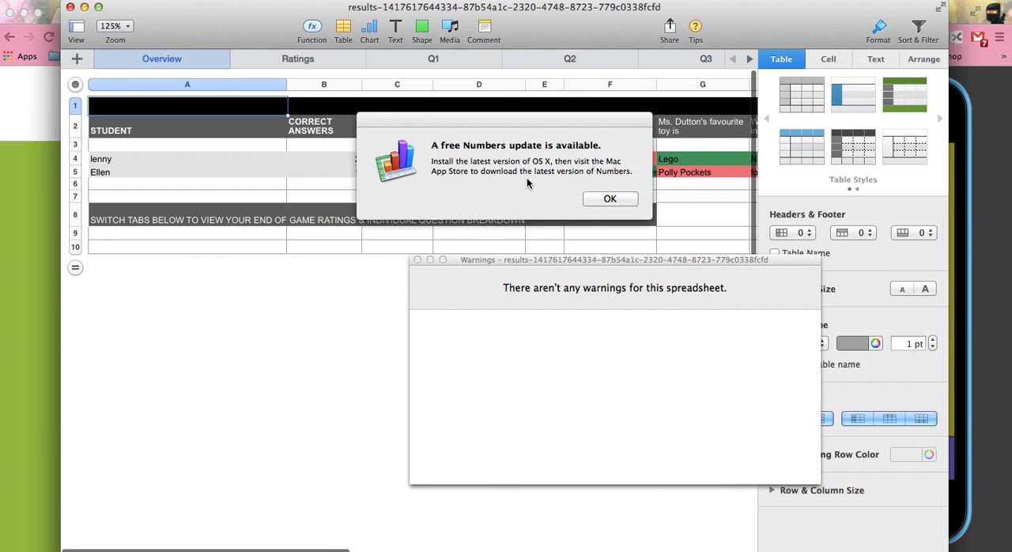
{"action": "left_click_drag", "start_coordinate": [523, 33], "coordinate": [404, 33]}
{"action": "left_click", "coordinate": [608, 201]}
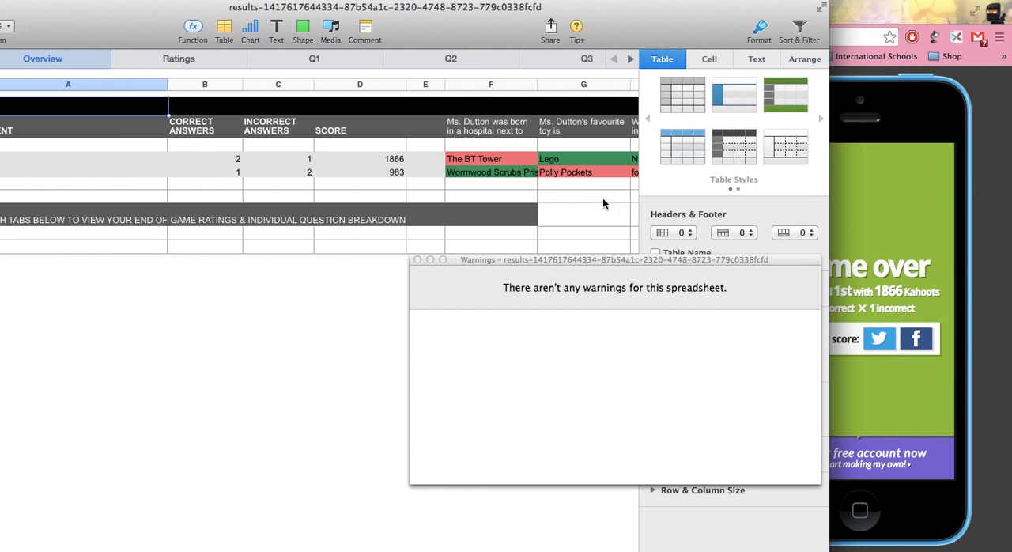
Examine each player's scores and answers on the Overview sheet, and close the results spreadsheet and its warnings window.
{"action": "scroll", "coordinate": [547, 185], "scroll_direction": "right", "scroll_amount": 3}
{"action": "scroll", "coordinate": [547, 185], "scroll_direction": "right", "scroll_amount": 1}
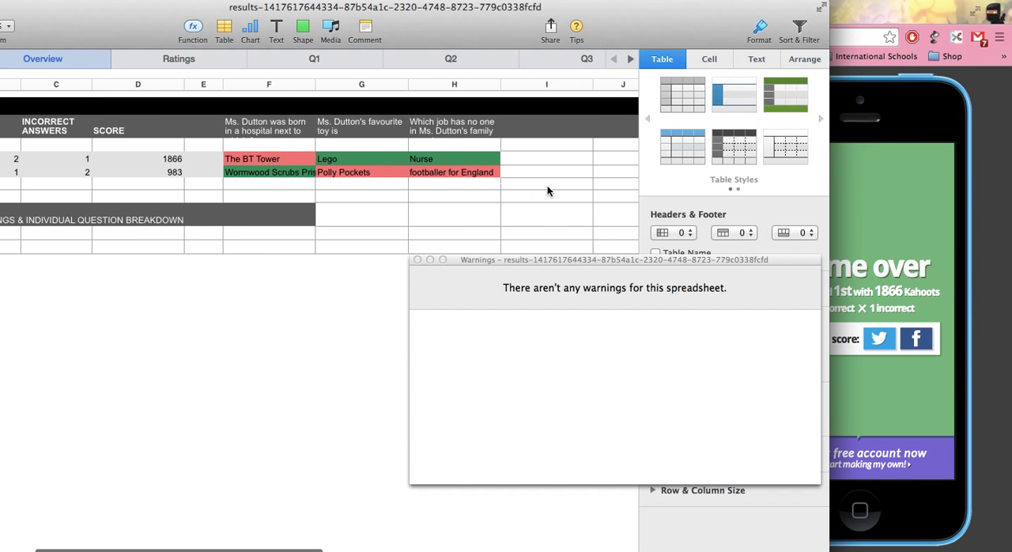
{"action": "scroll", "coordinate": [353, 163], "scroll_direction": "left", "scroll_amount": 4}
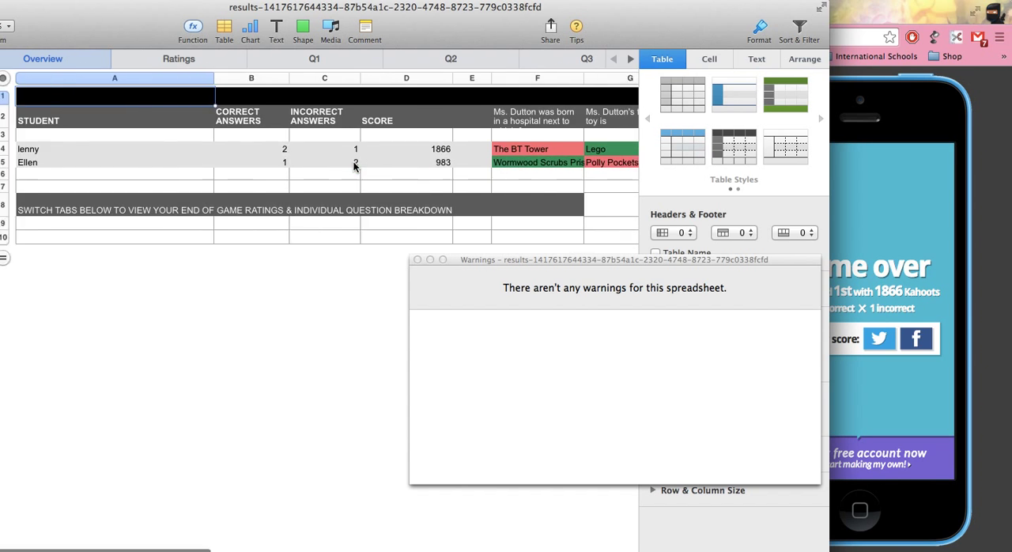
{"action": "left_click_drag", "start_coordinate": [121, 41], "coordinate": [262, 41]}
{"action": "left_click", "coordinate": [93, 8]}
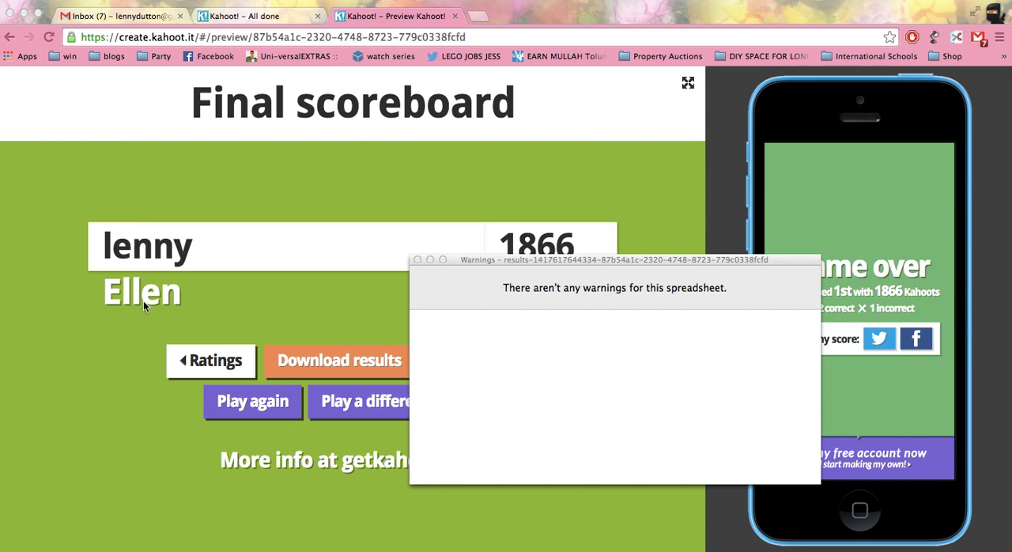
{"action": "left_click", "coordinate": [417, 260]}
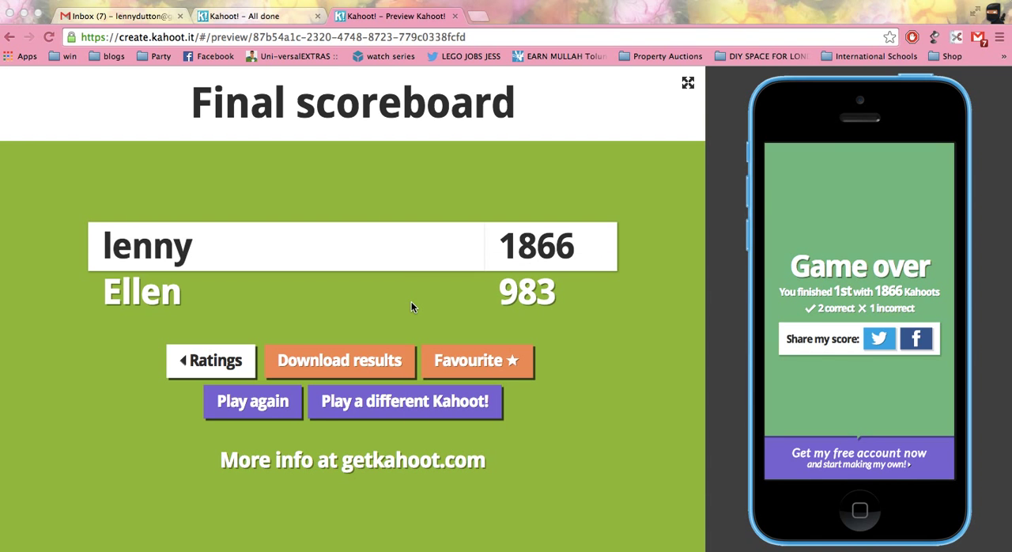